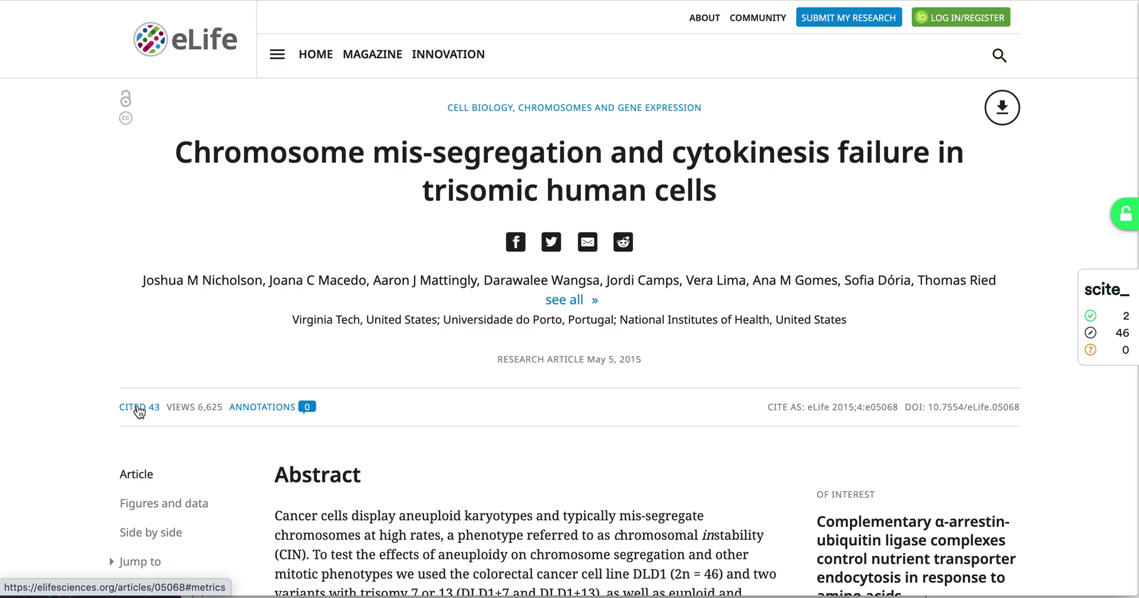
Jump to the article's Metrics (cited 43) and open the Scopus citing-documents list.
click(138, 408)
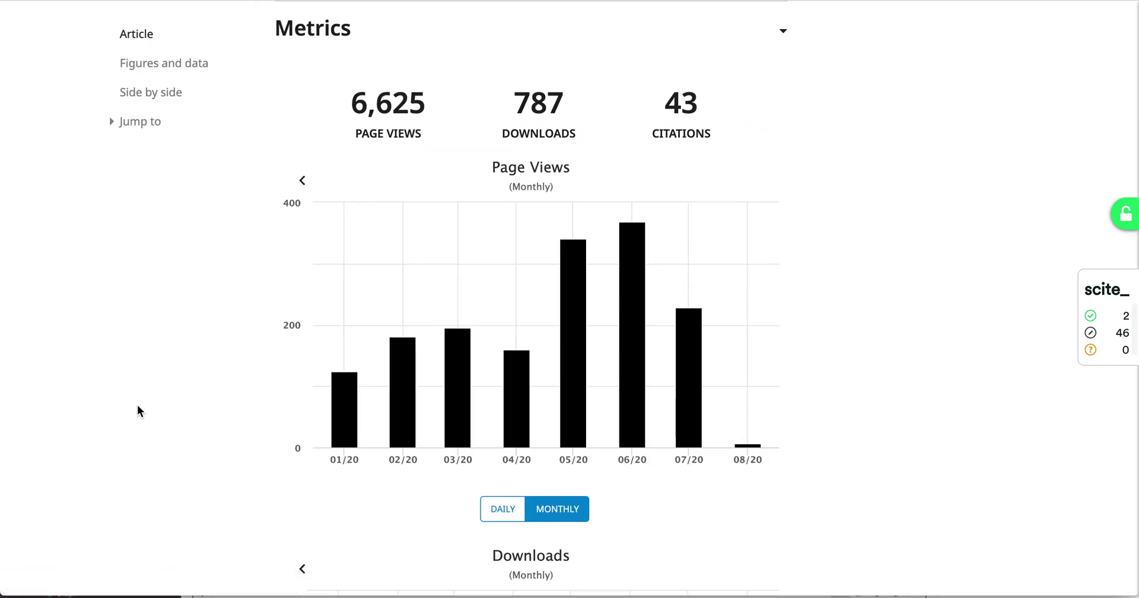
scroll(137, 405, down, 13)
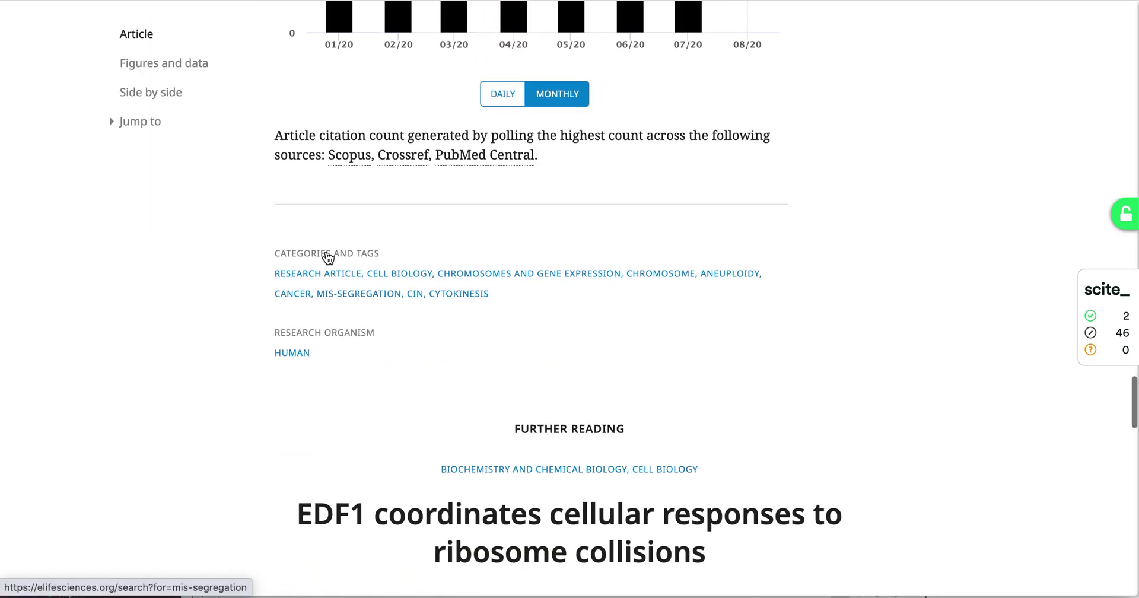
scroll(328, 257, up, 2)
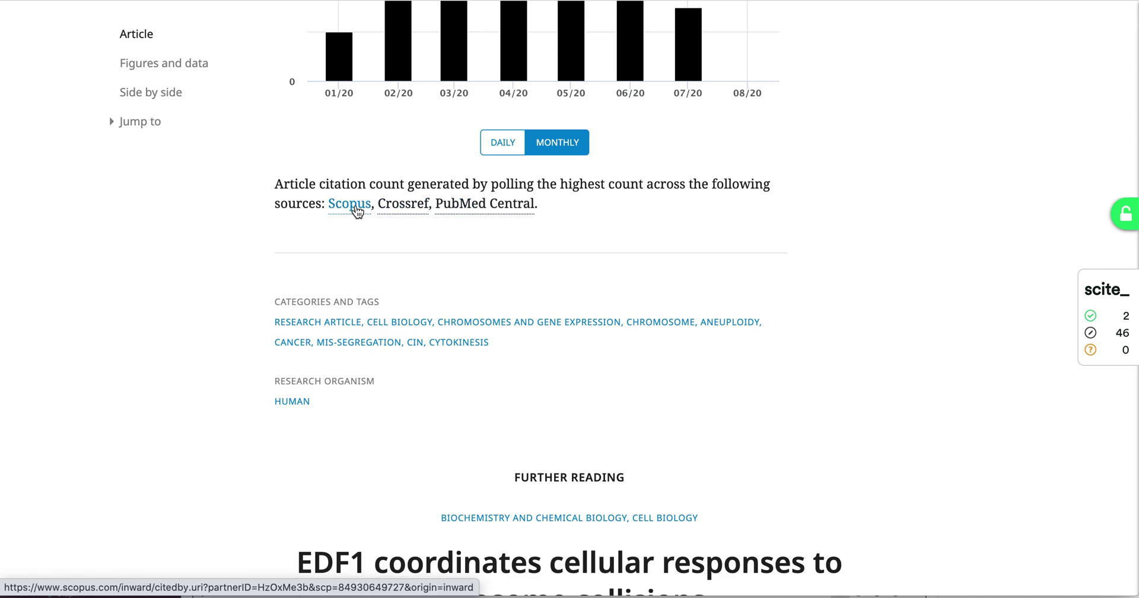
click(350, 204)
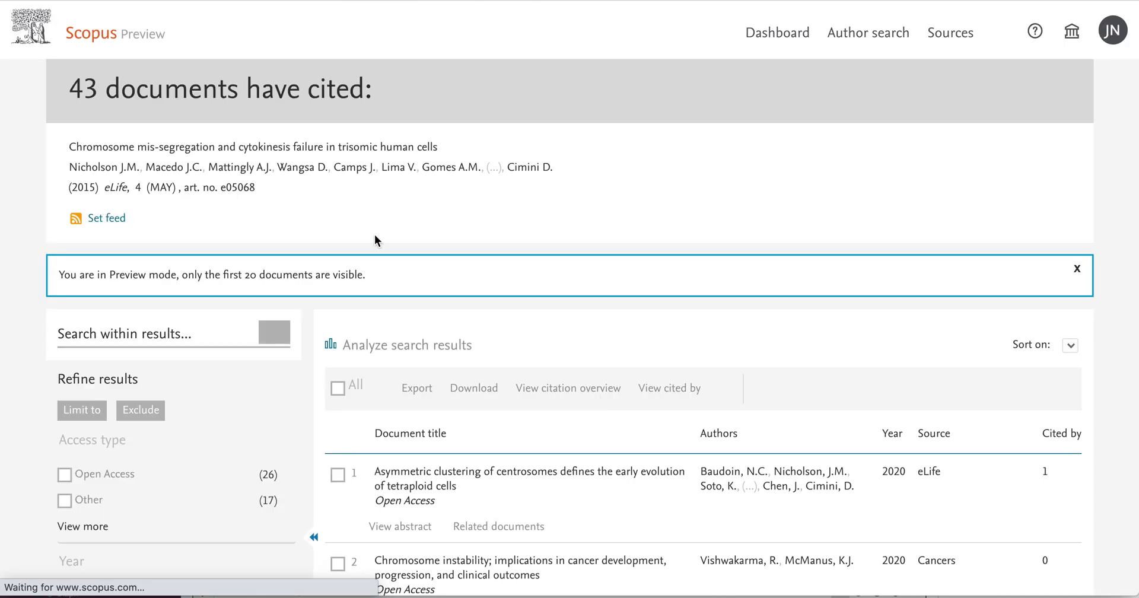
Scroll through Scopus's 43 citing documents, led by the 2020 centrosome paper.
scroll(422, 363, down, 3)
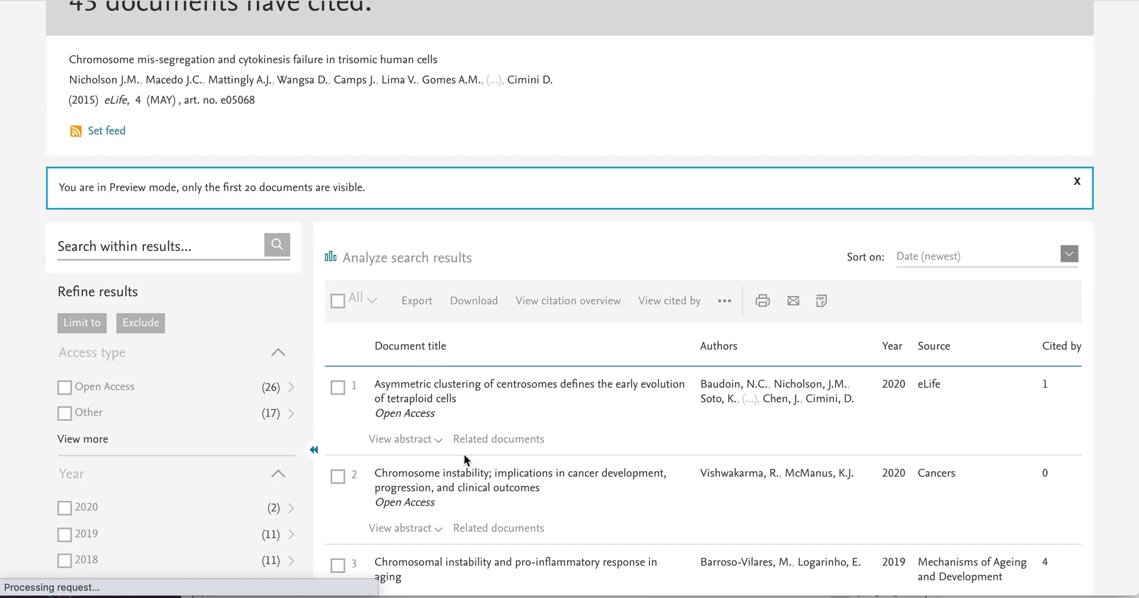
scroll(424, 364, up, 3)
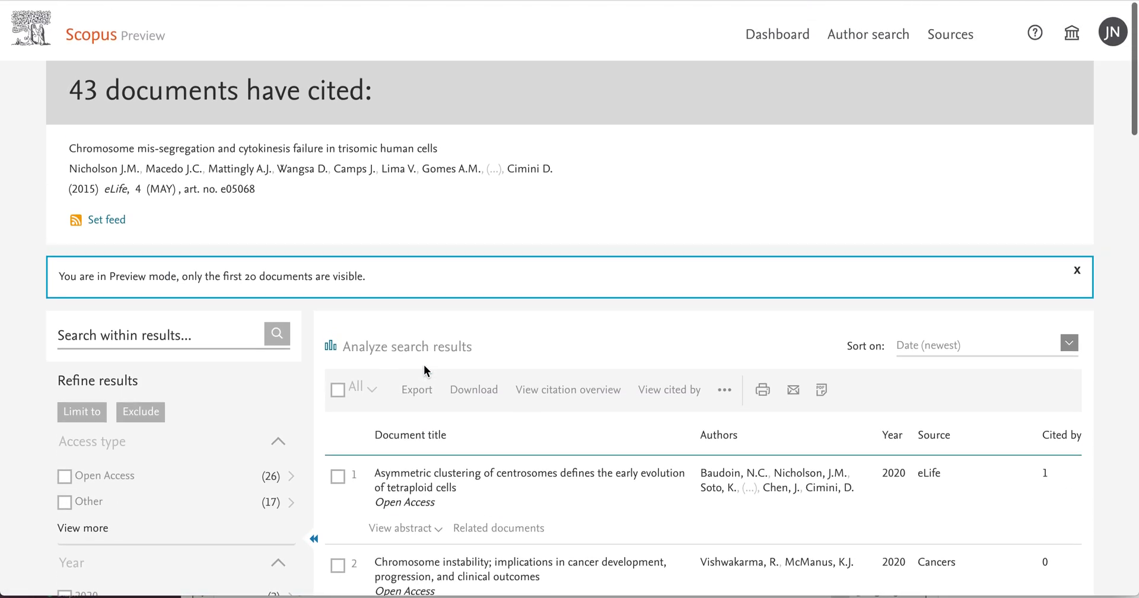
scroll(424, 370, down, 4)
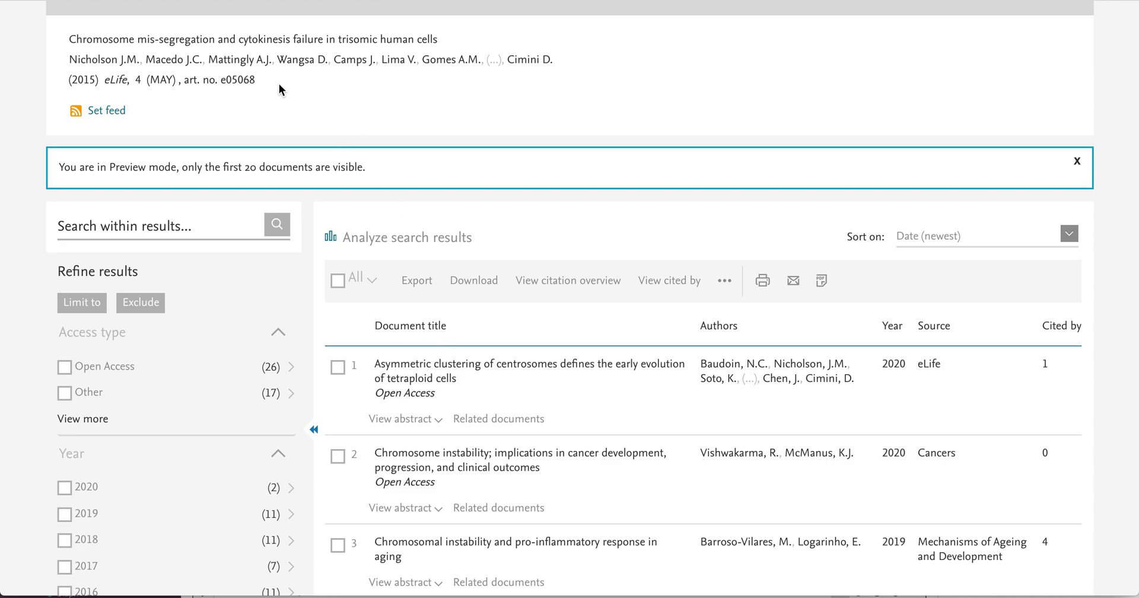
scroll(472, 386, down, 5)
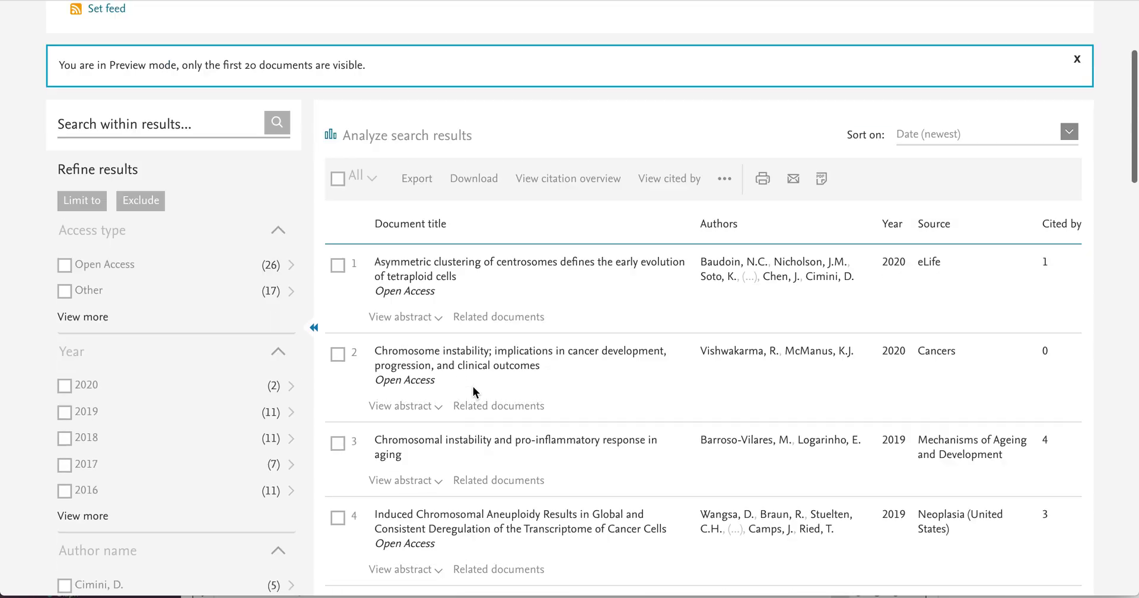
scroll(472, 386, up, 8)
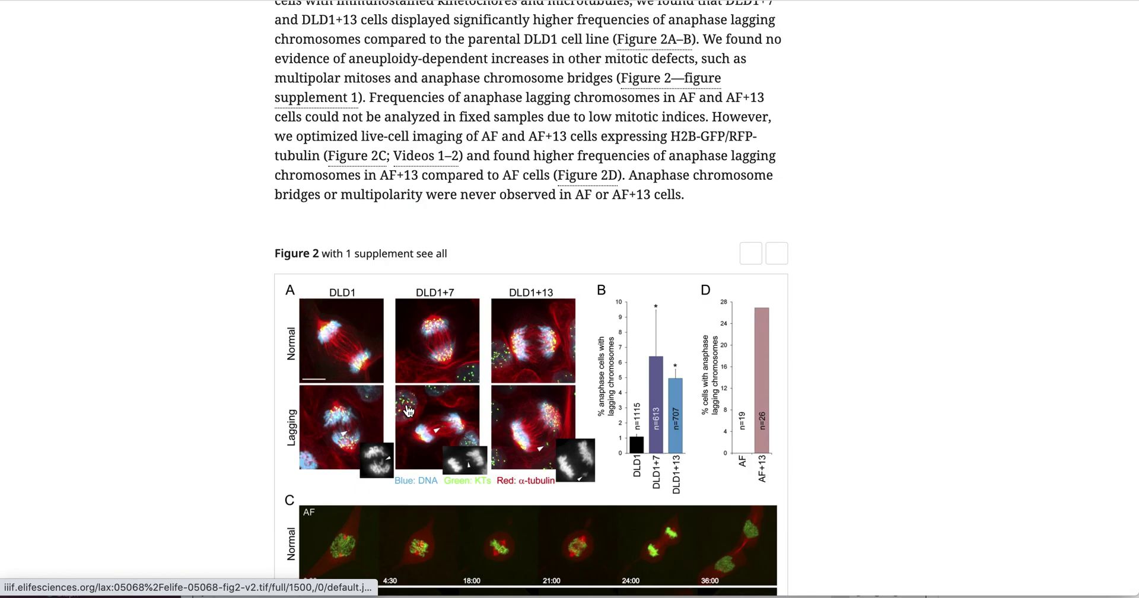
Return to the eLife trisomy article and view its title header.
click(407, 409)
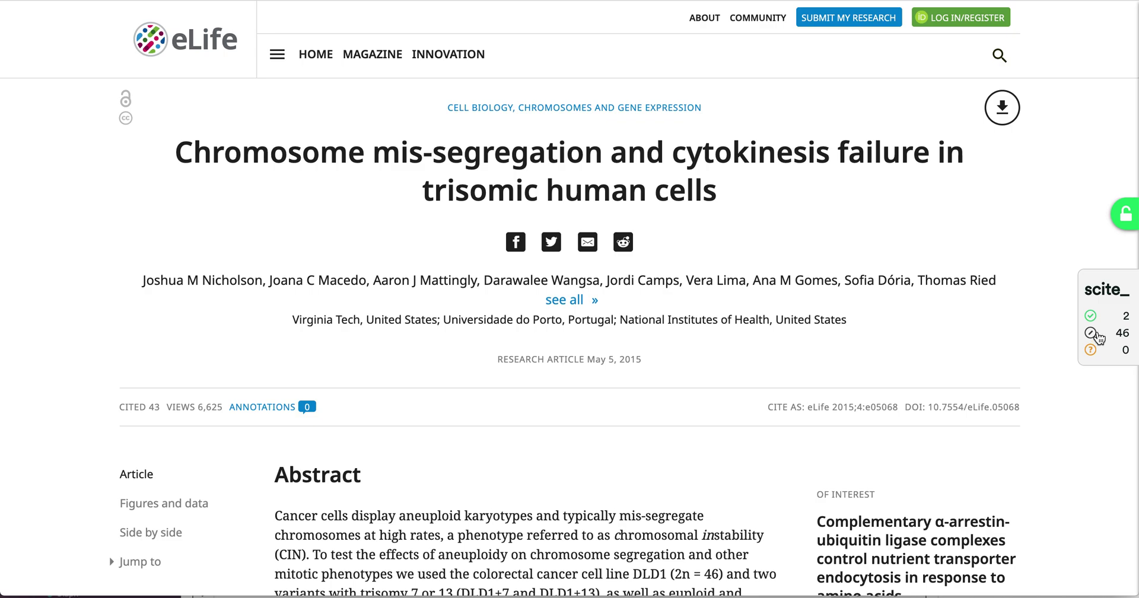
Open the scite report via the browser widget and scroll to its 48 citation statements' filters.
click(1098, 315)
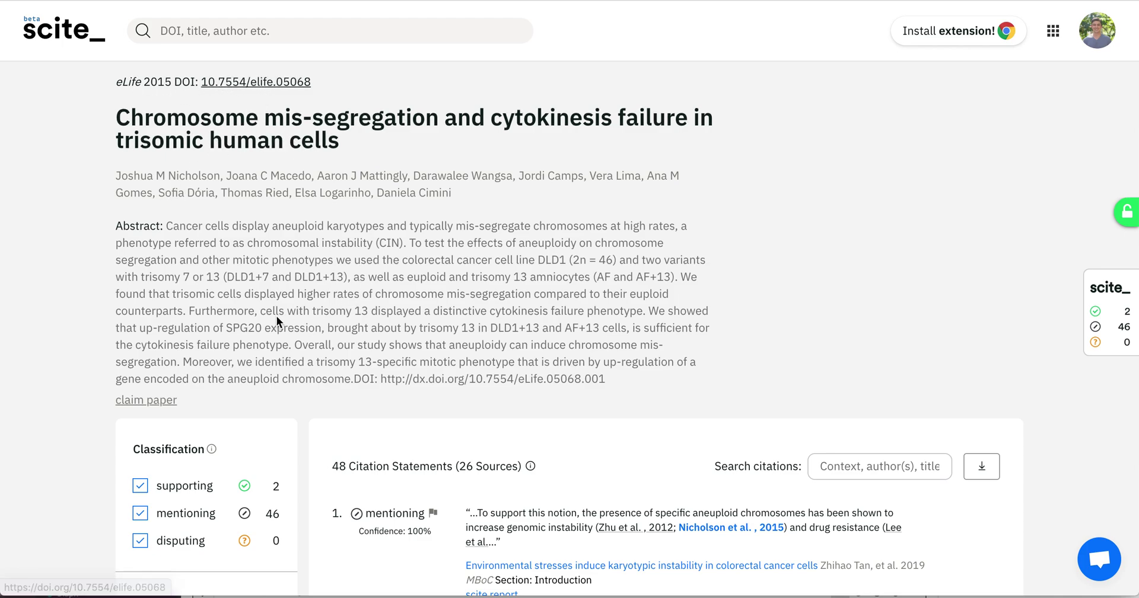
scroll(302, 248, down, 1)
scroll(302, 248, down, 1)
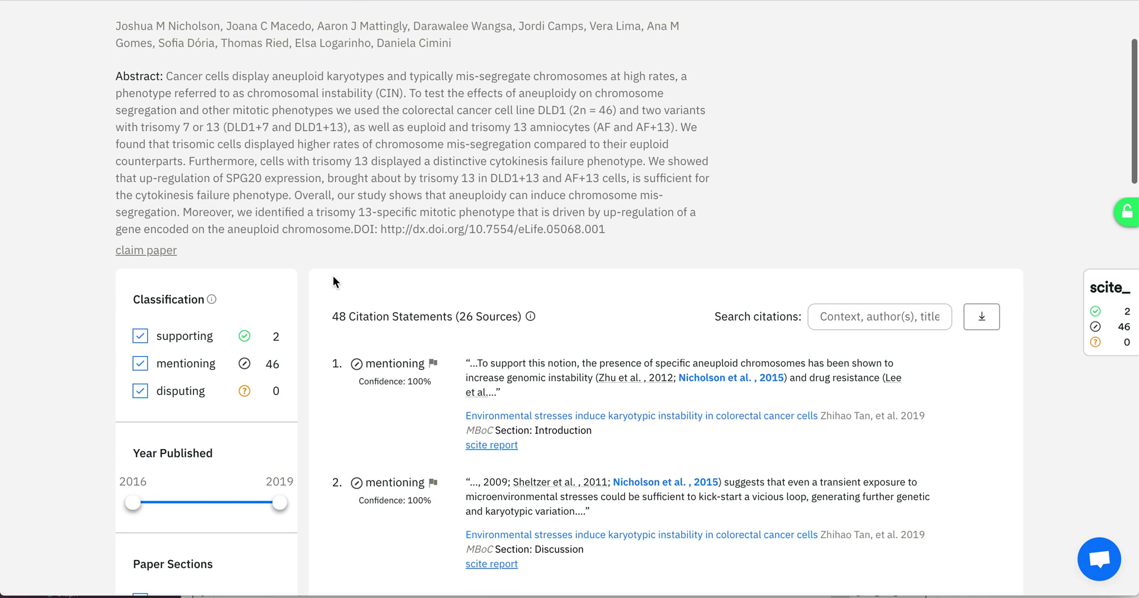
scroll(475, 349, down, 2)
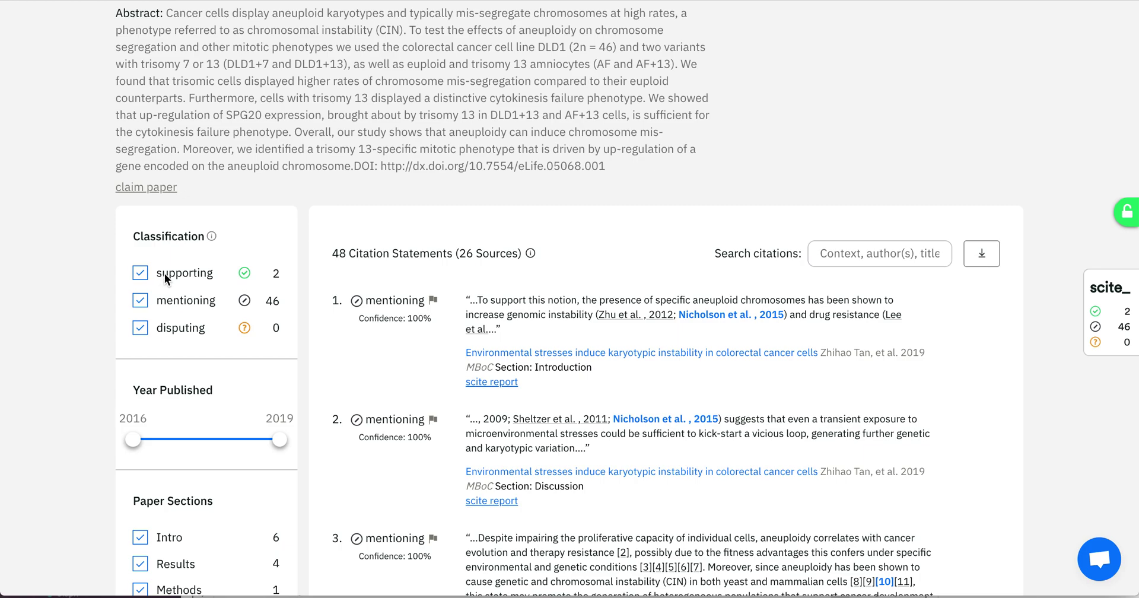
click(140, 304)
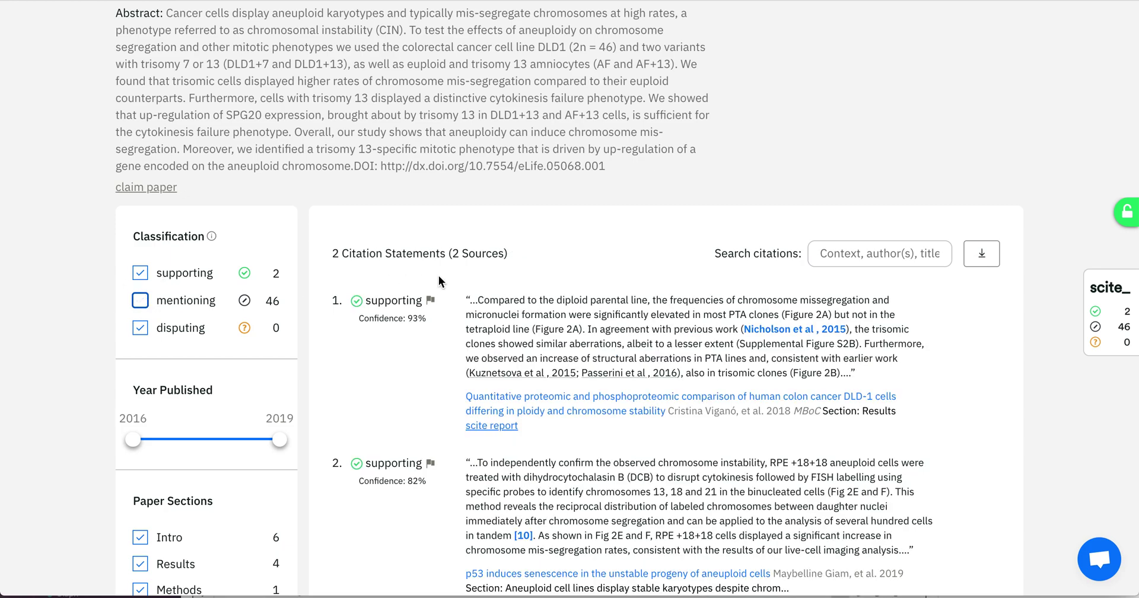
scroll(439, 276, down, 1)
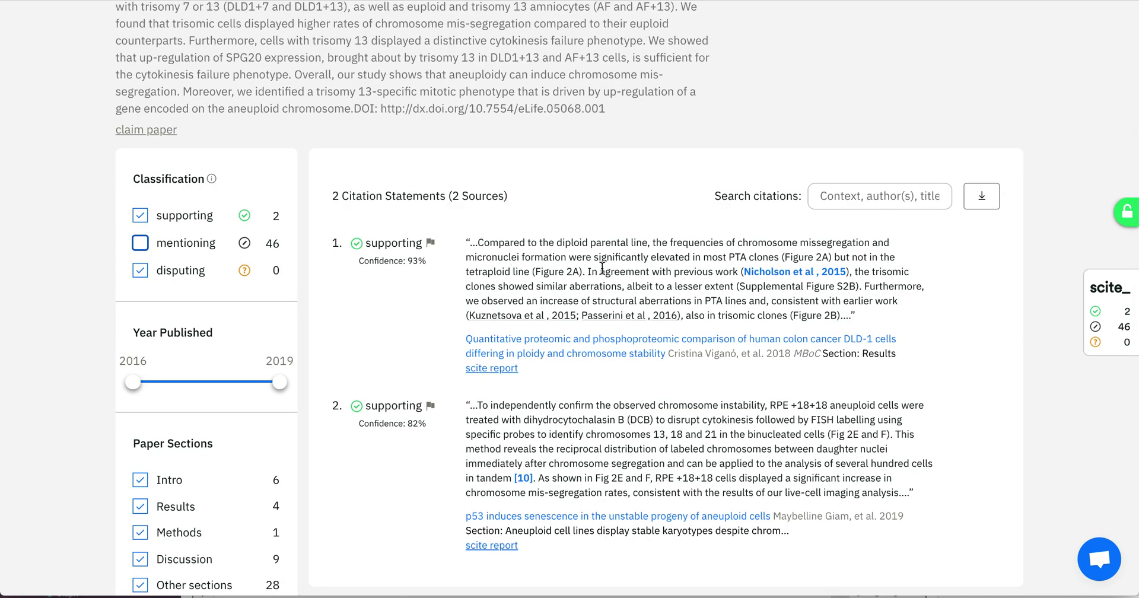
drag(587, 271, 729, 271)
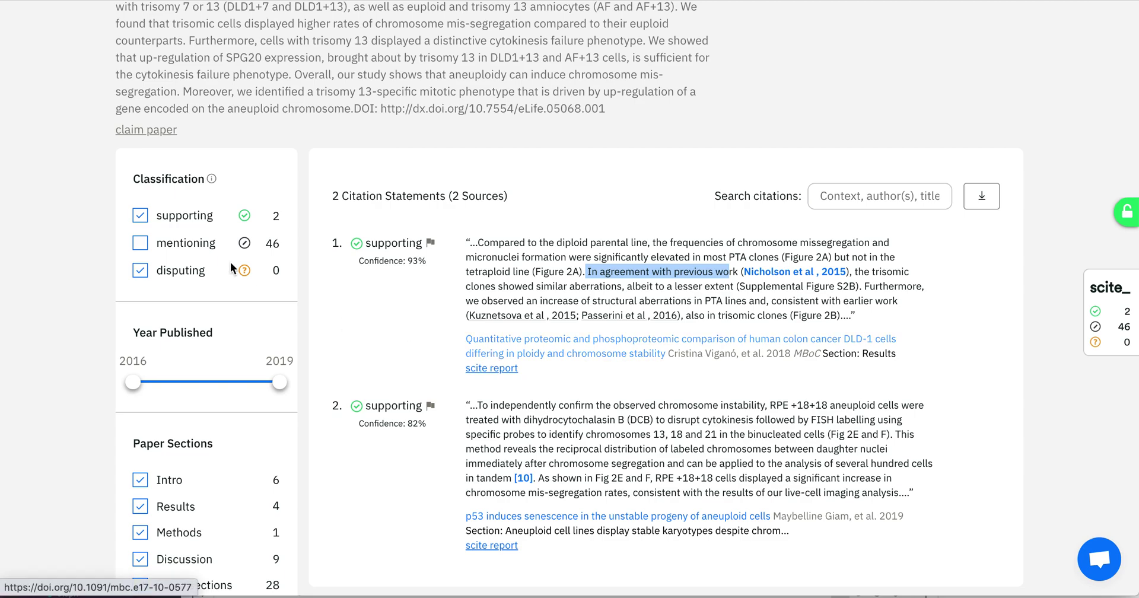
click(141, 244)
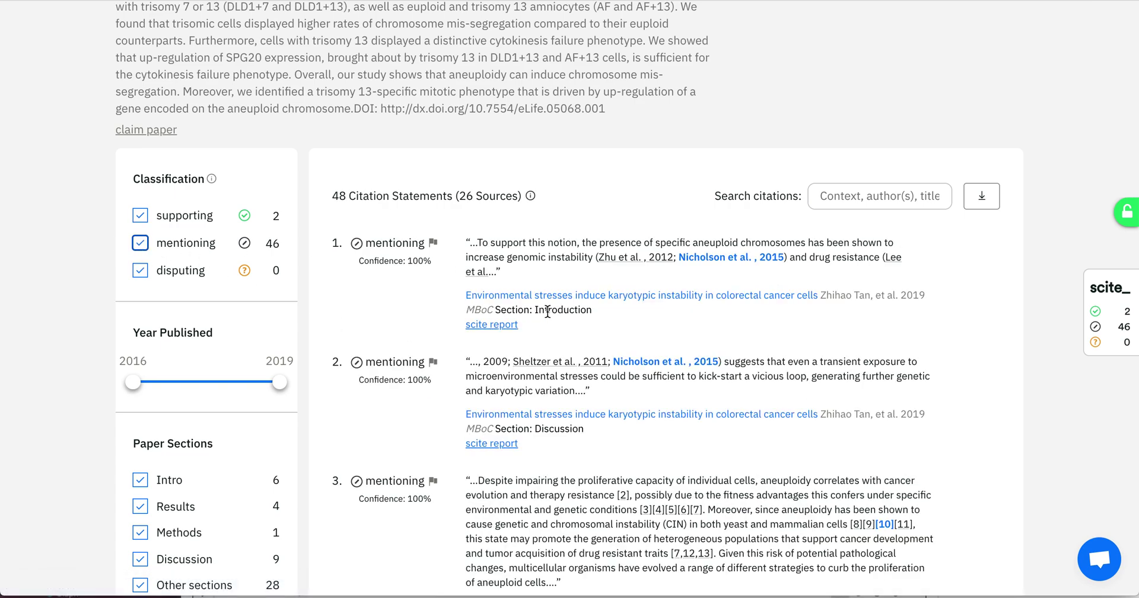
click(883, 201)
text(yeast)
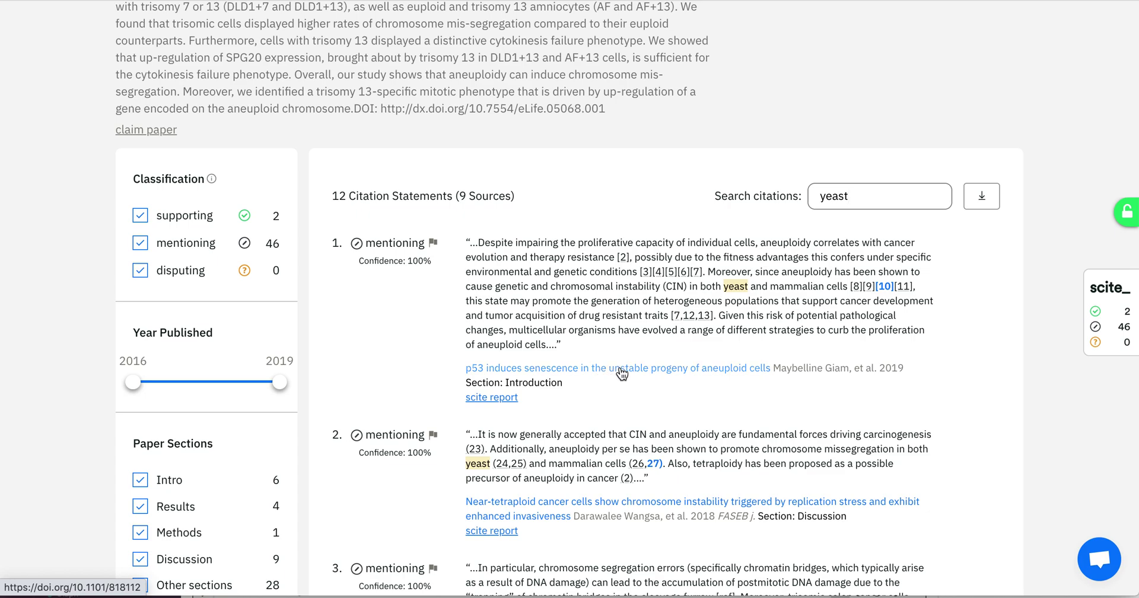
scroll(621, 372, down, 2)
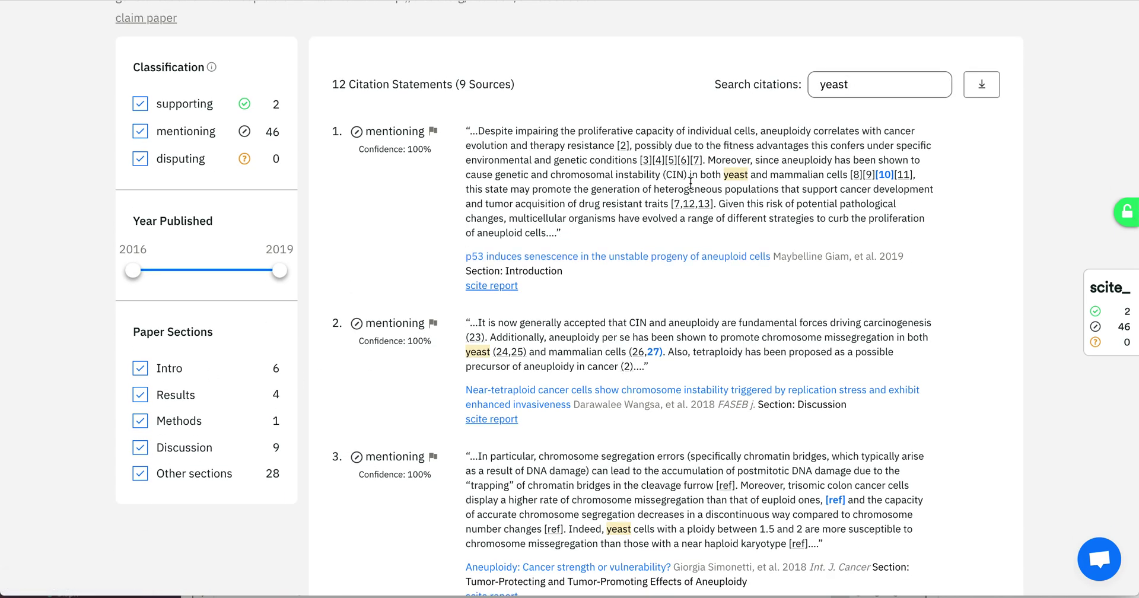
double_click(860, 78)
key(BackSpace)
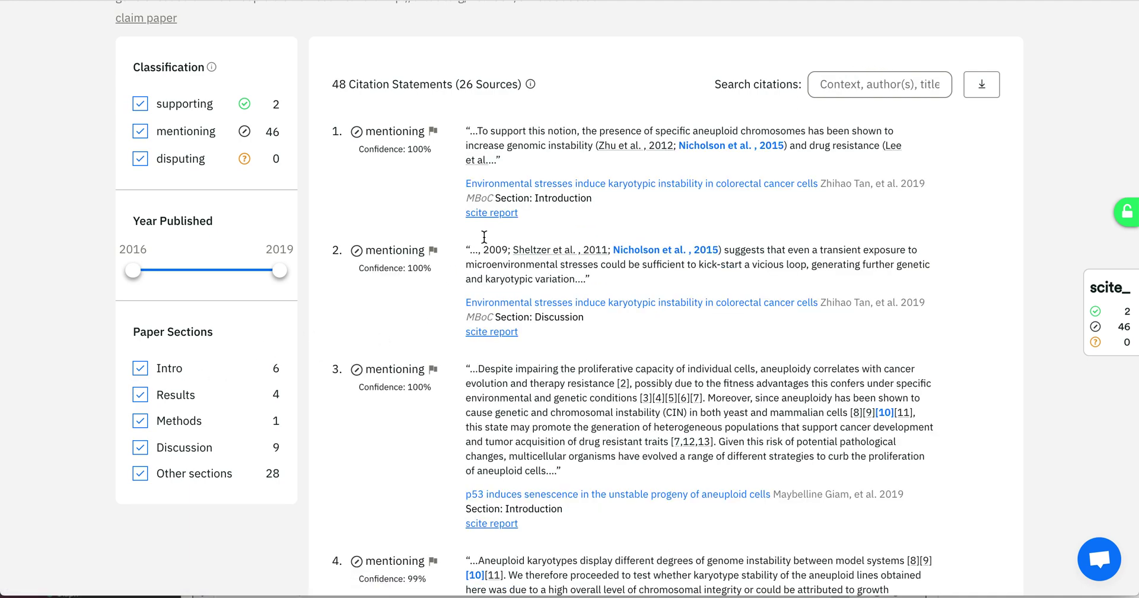
click(148, 370)
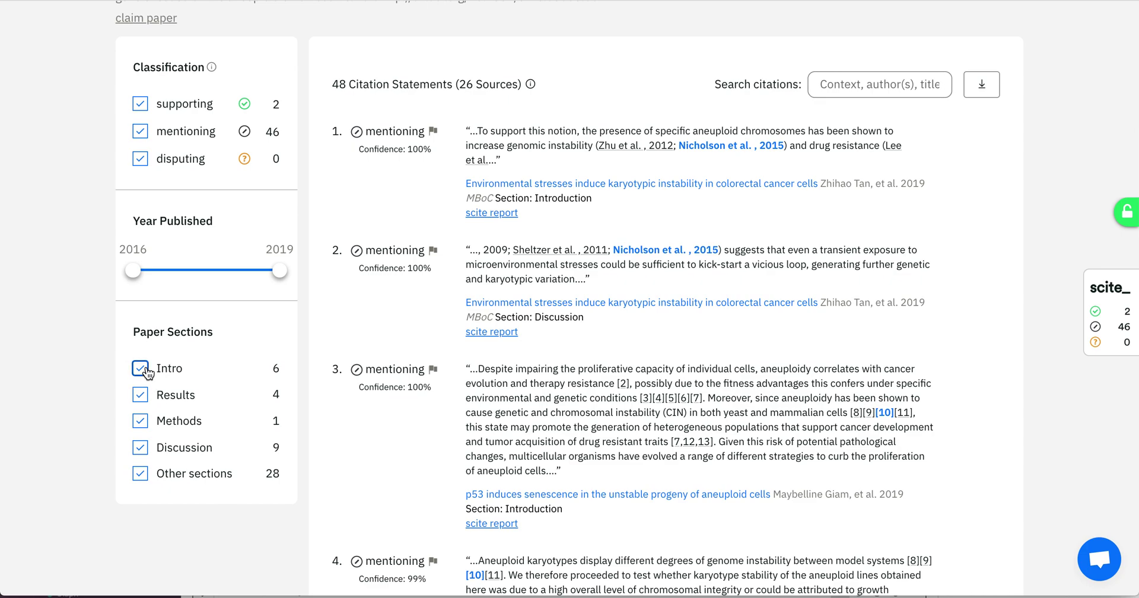
click(140, 394)
click(141, 447)
click(141, 473)
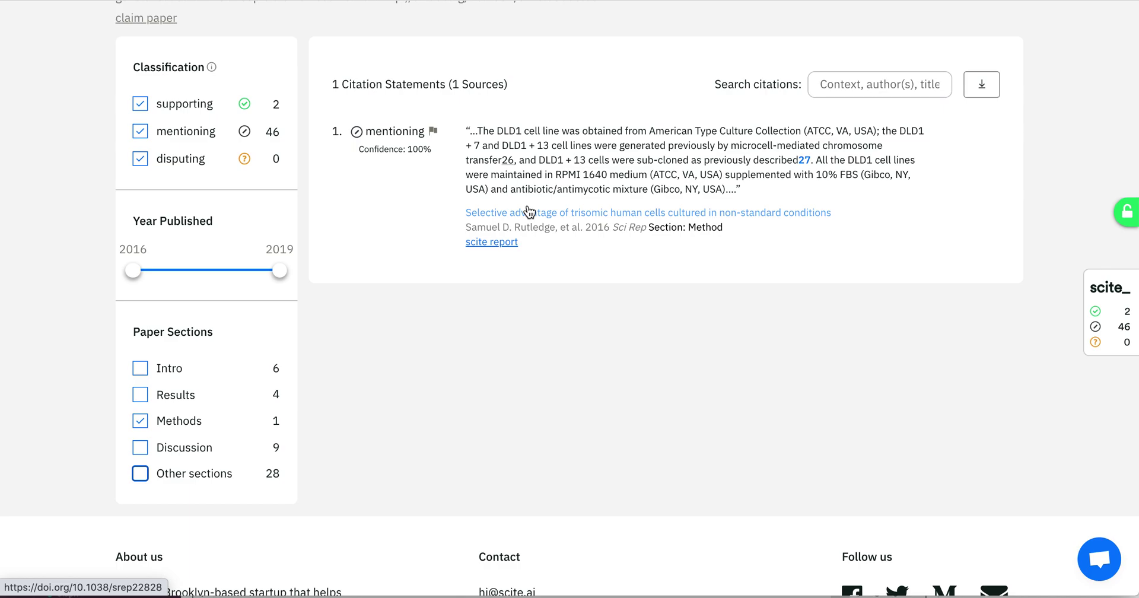
click(141, 447)
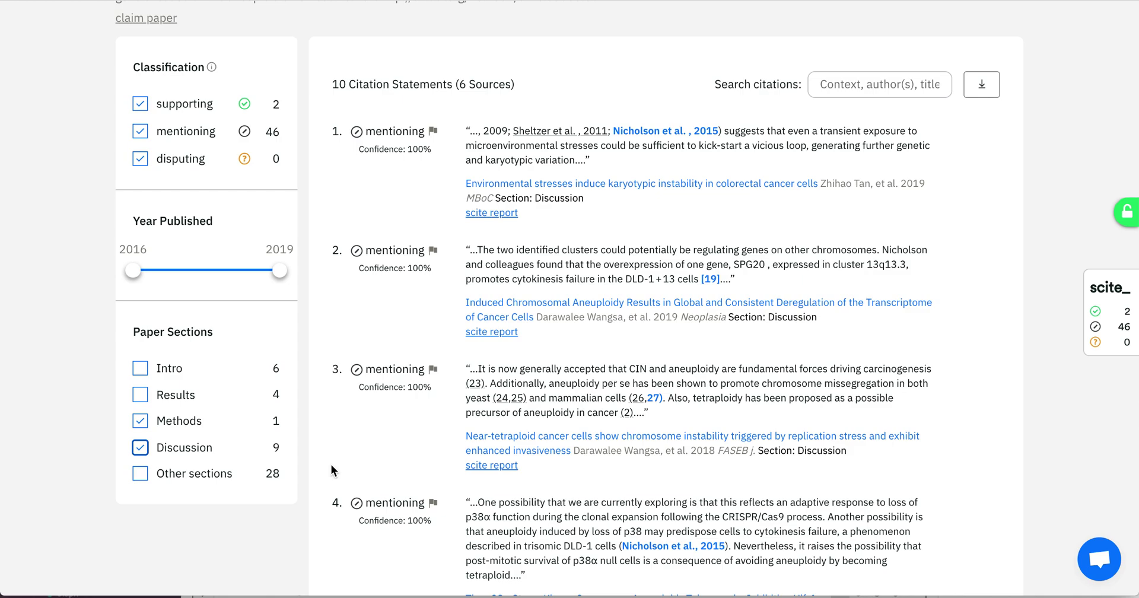
click(140, 474)
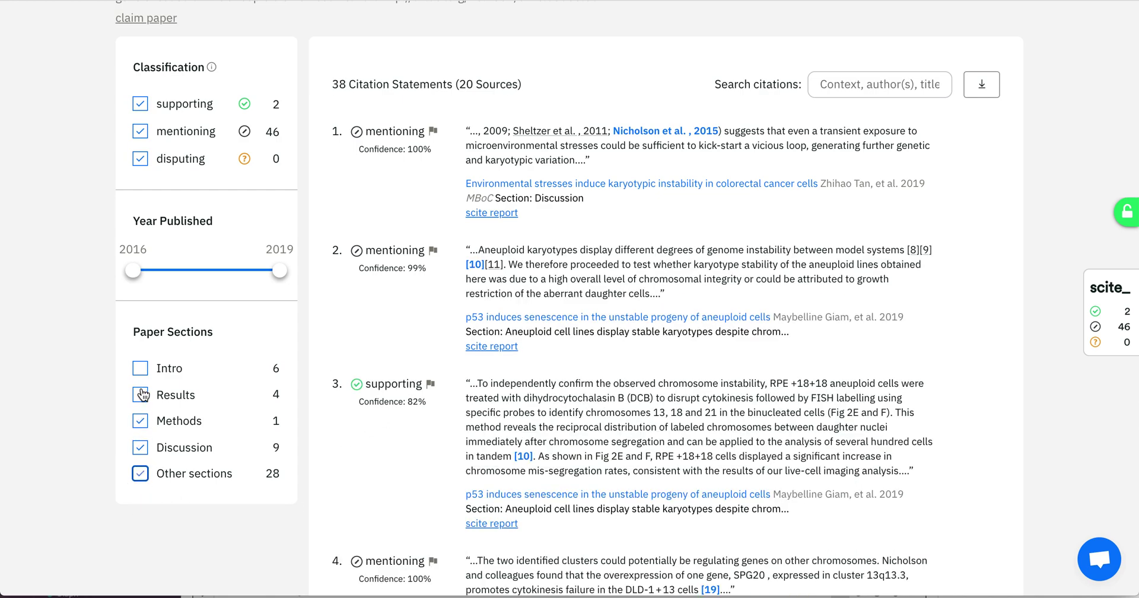
click(140, 395)
click(140, 368)
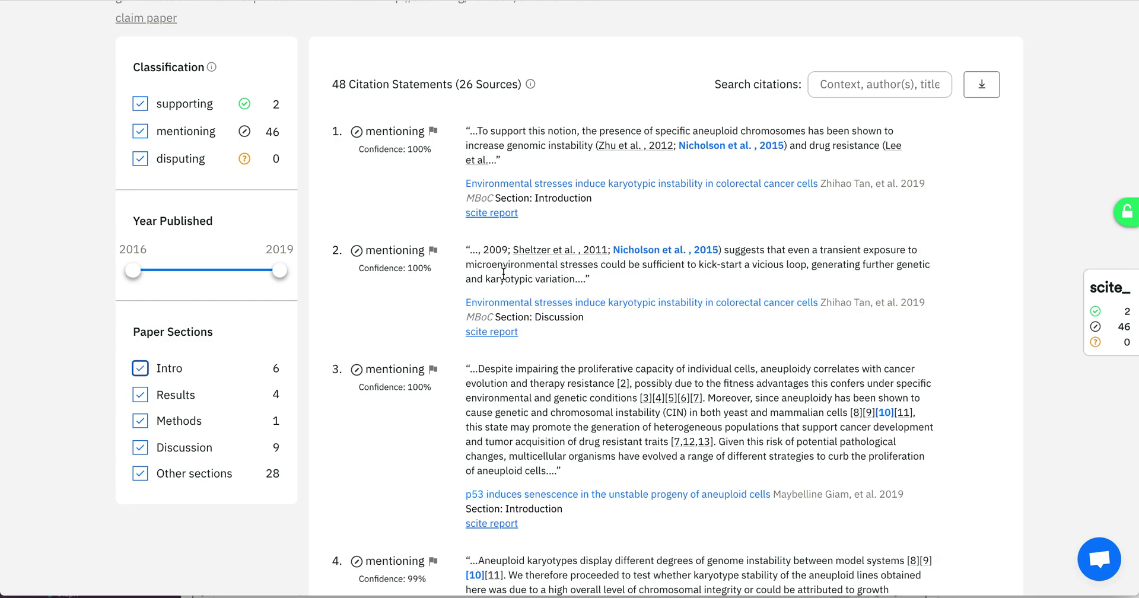
scroll(503, 274, up, 7)
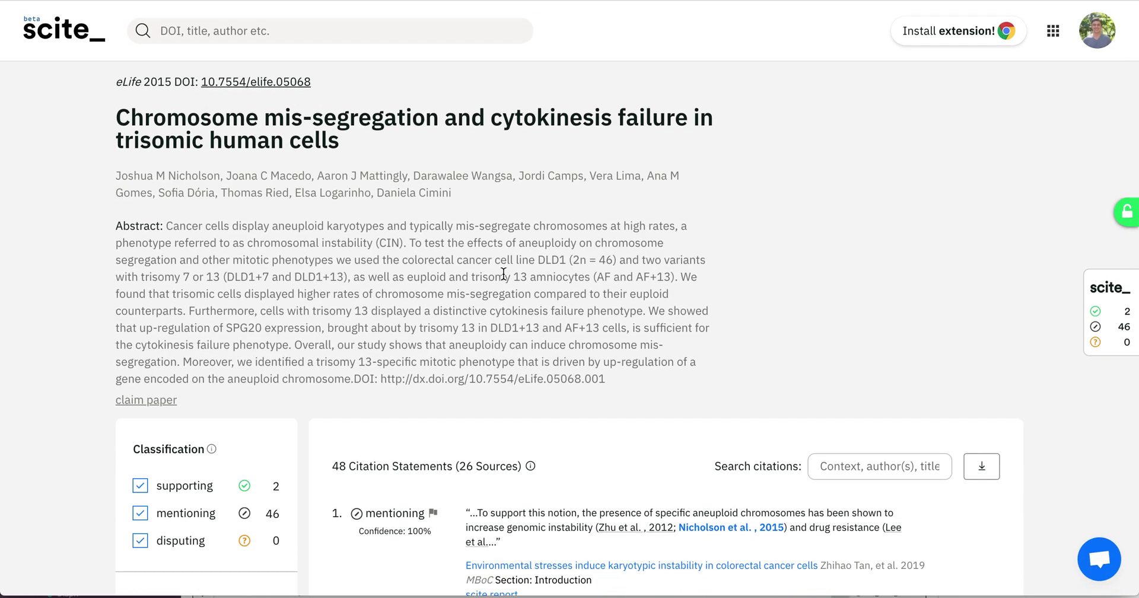